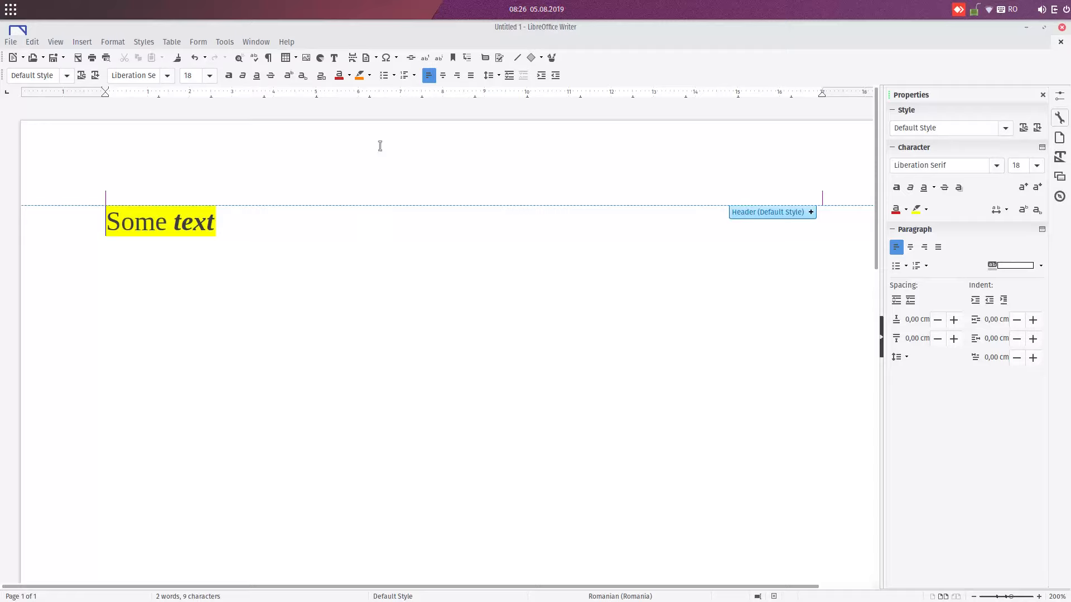
Apply justified alignment to the "Some text" paragraph and change it to centered.
{"action": "left_click", "coordinate": [245, 226]}
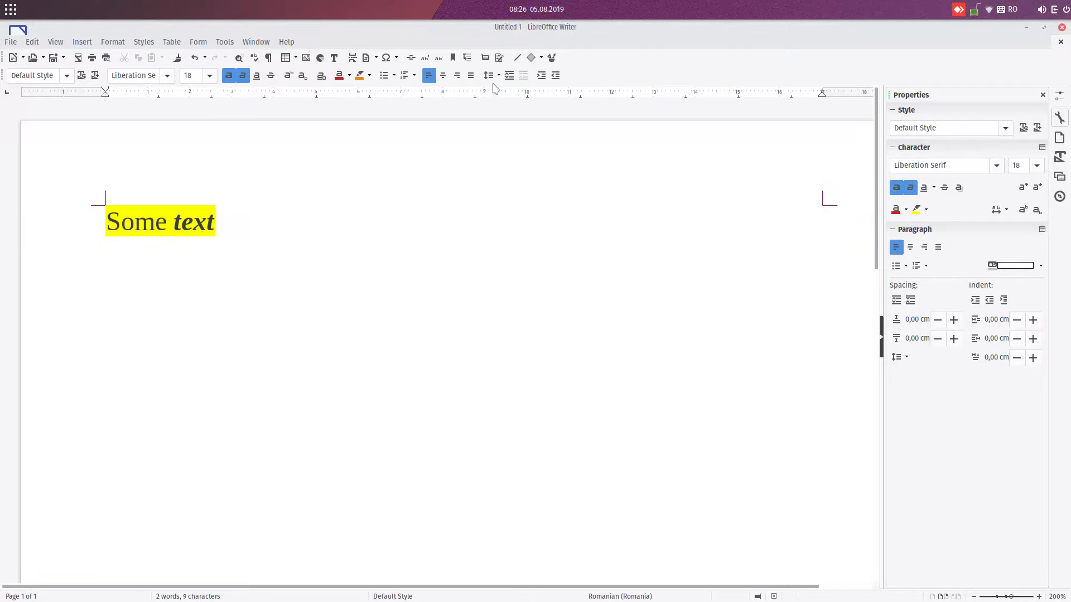
{"action": "left_click", "coordinate": [938, 247]}
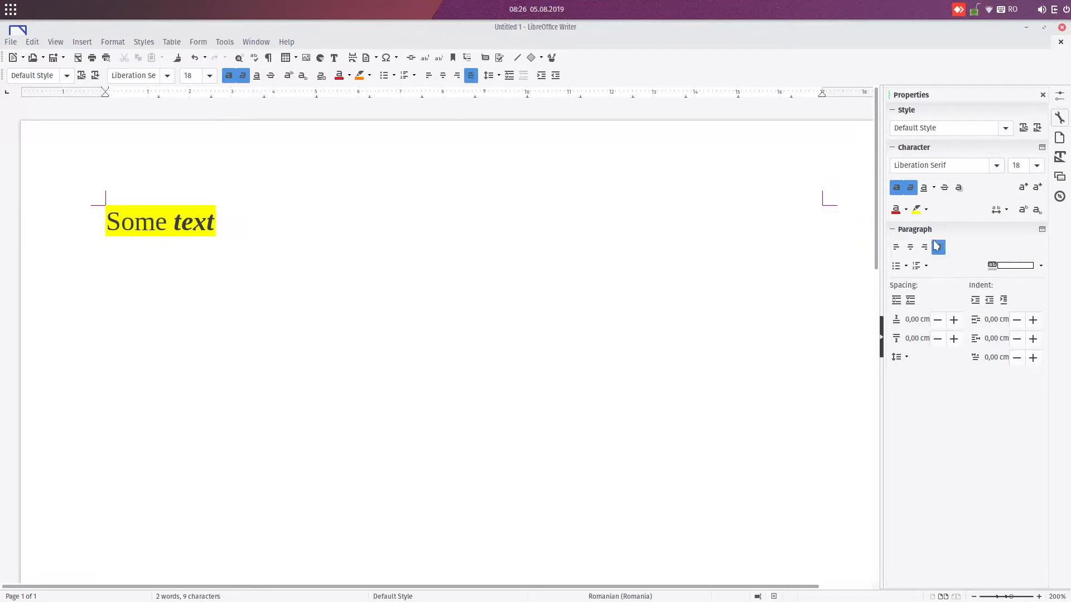
{"action": "left_click", "coordinate": [442, 76]}
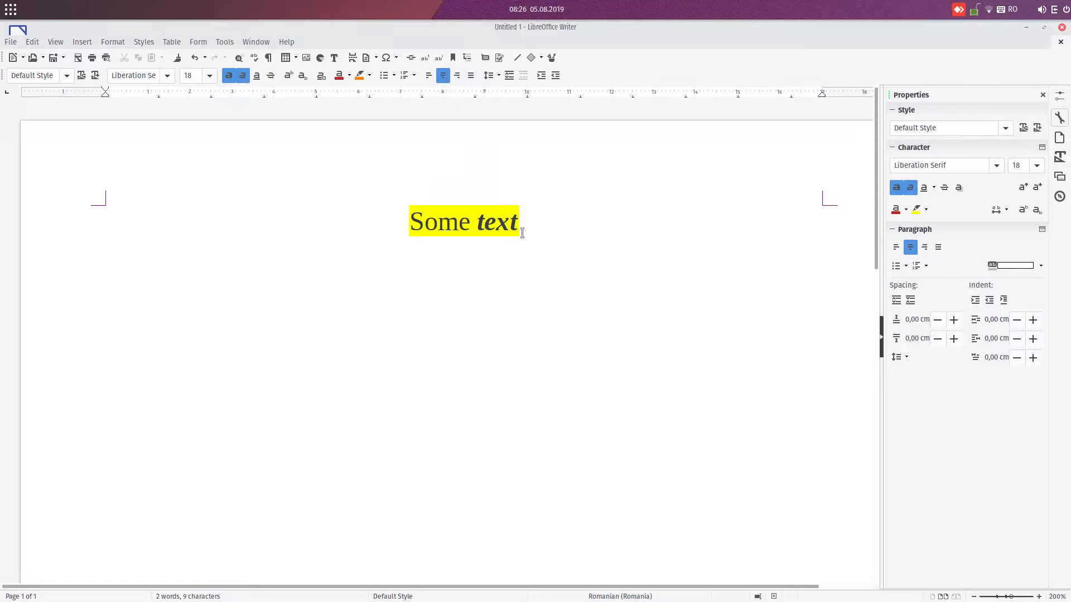
Switch the user interface layout to Sidebar with the "Some text" line selected, and deselect the text.
{"action": "left_click_drag", "start_coordinate": [536, 229], "coordinate": [376, 216]}
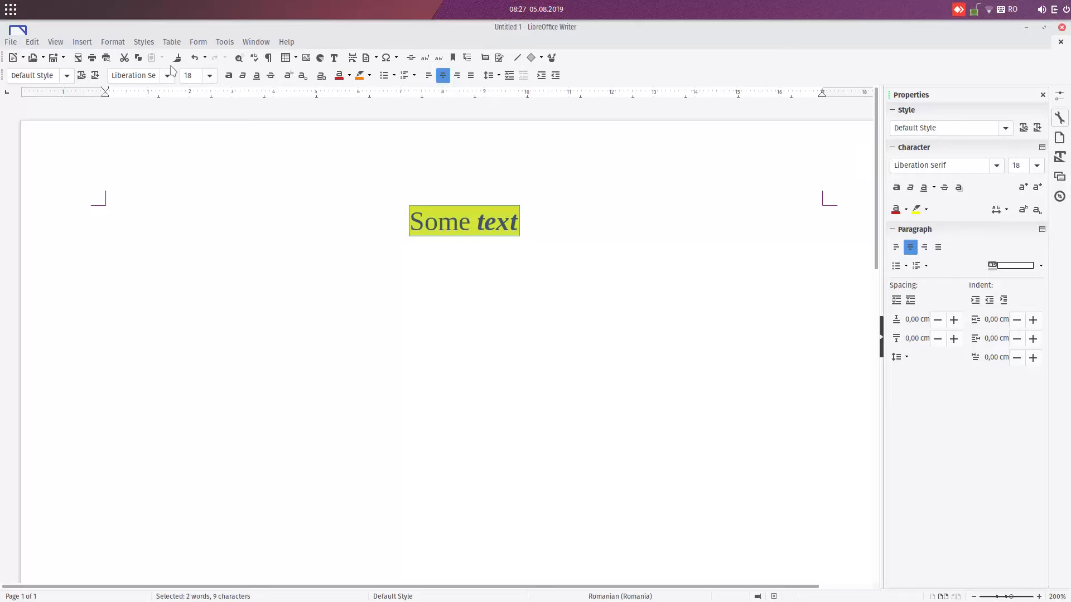
{"action": "left_click", "coordinate": [58, 42]}
{"action": "mouse_move", "coordinate": [74, 91]}
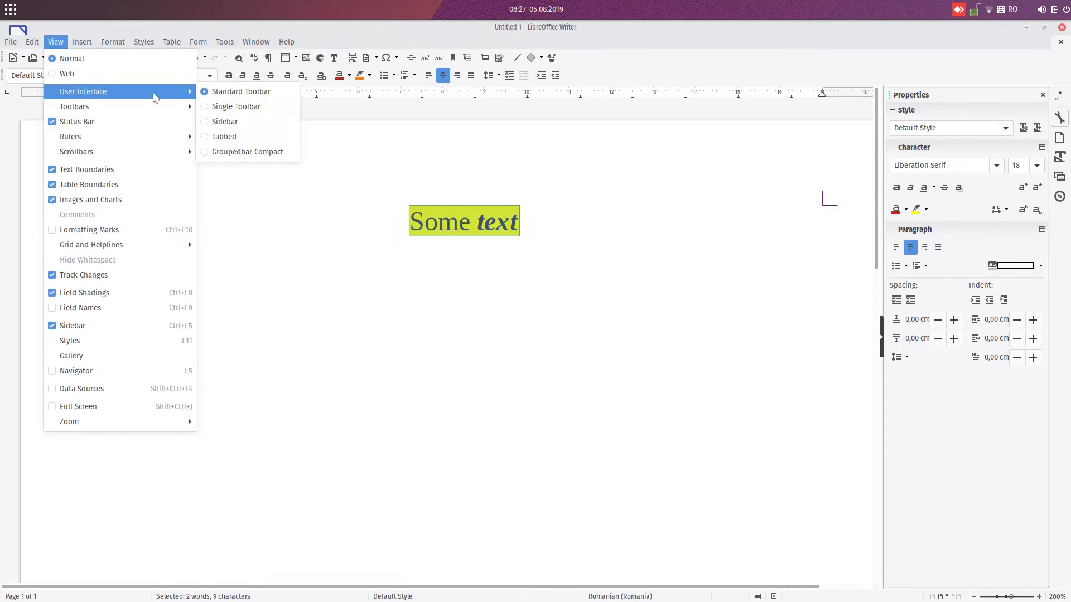
{"action": "left_click", "coordinate": [241, 123]}
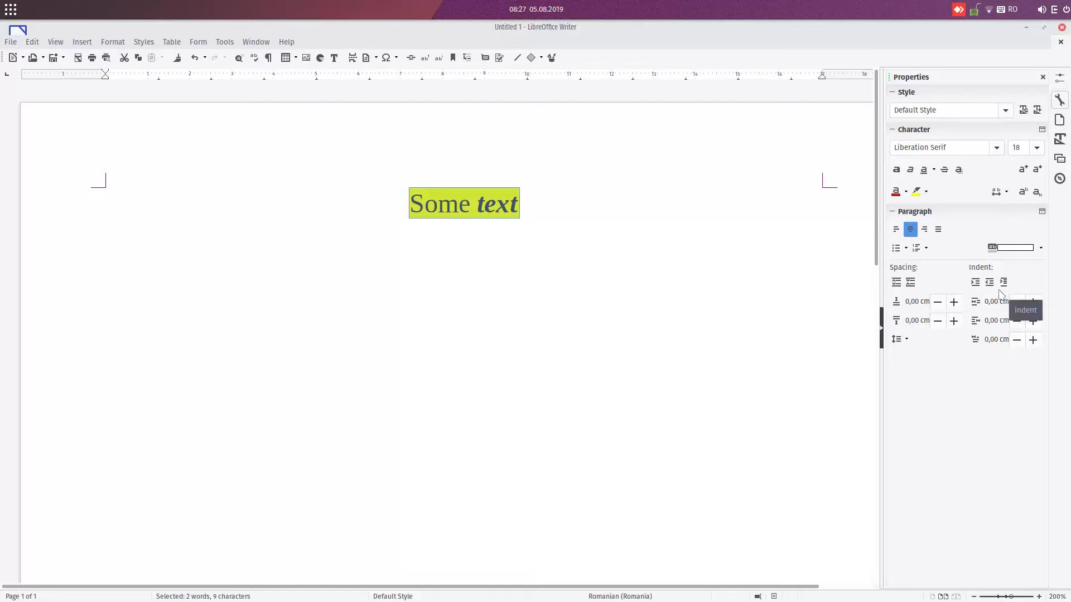
{"action": "left_click", "coordinate": [639, 194]}
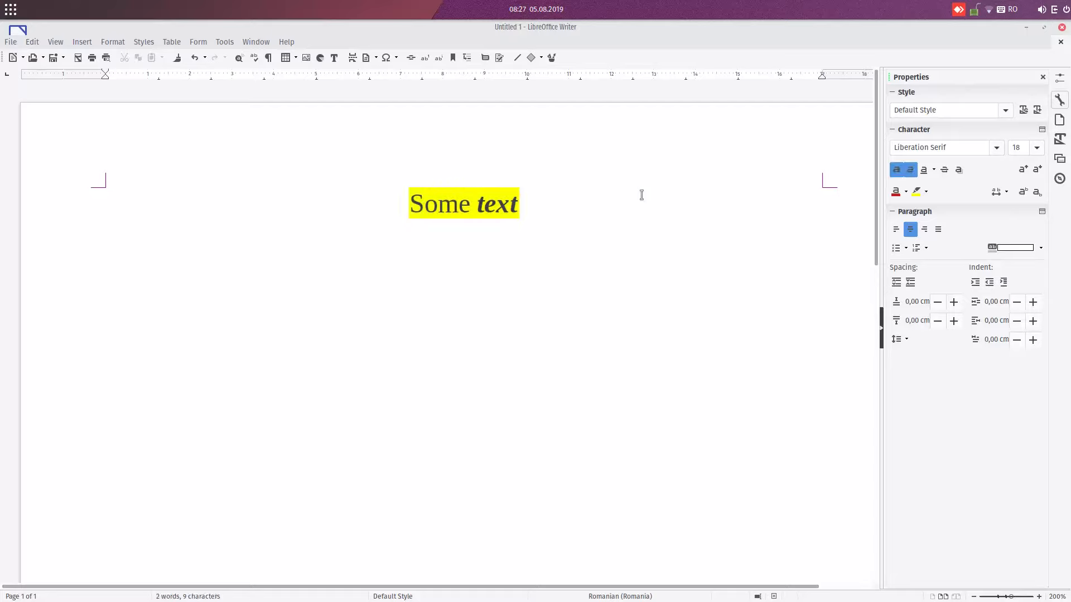
Clear all the document text and insert a table of five columns and eight rows.
{"action": "key", "text": "ctrl+a"}
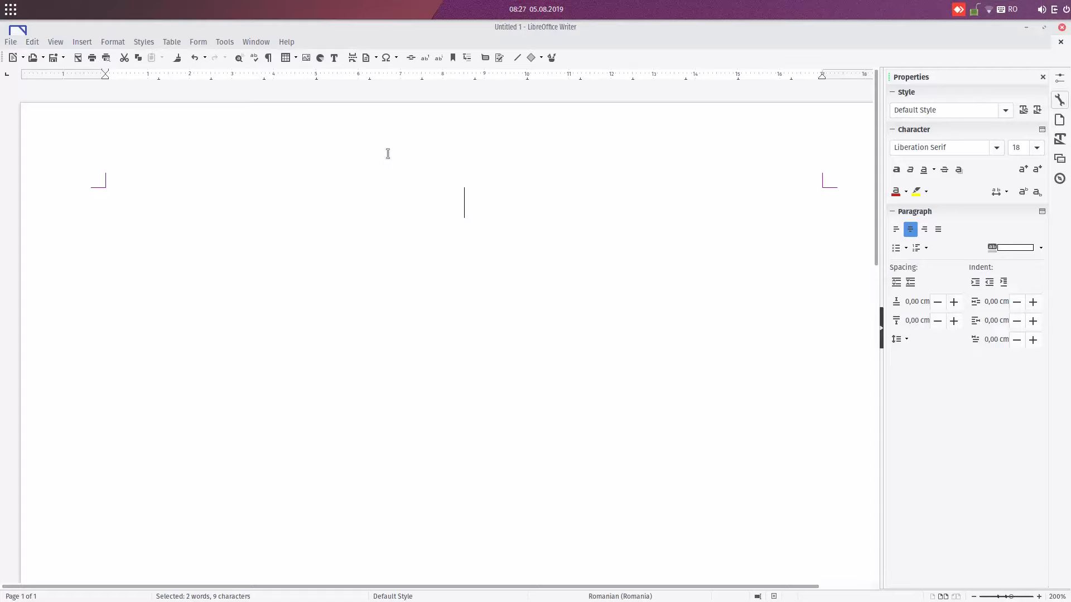
{"action": "left_click", "coordinate": [288, 57]}
{"action": "left_click", "coordinate": [313, 134]}
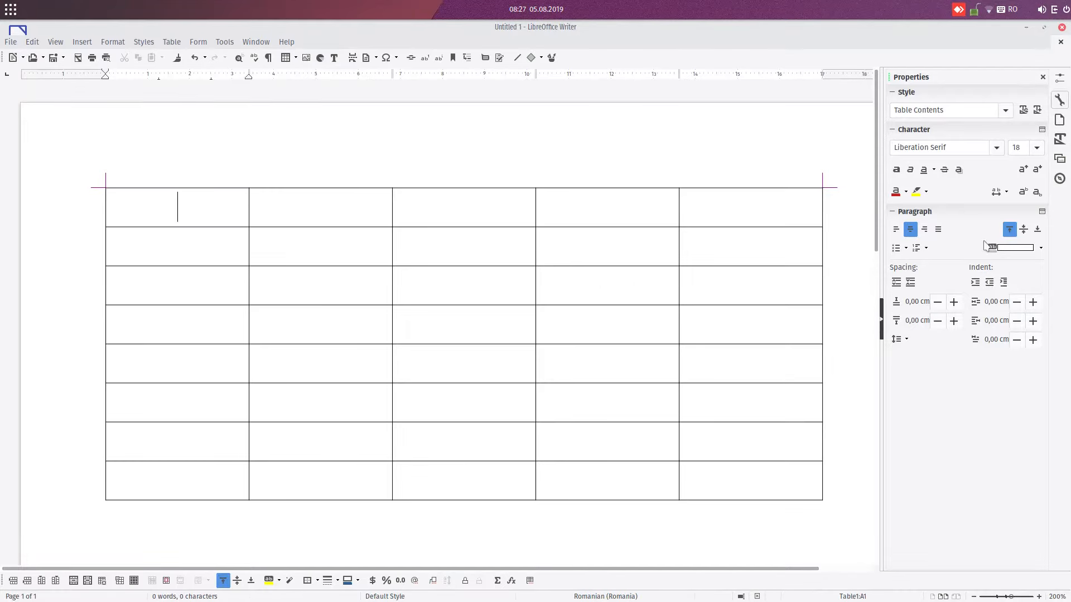
Center the content of the table's first cell vertically and enter "dsdsd" in it.
{"action": "left_click", "coordinate": [1024, 229]}
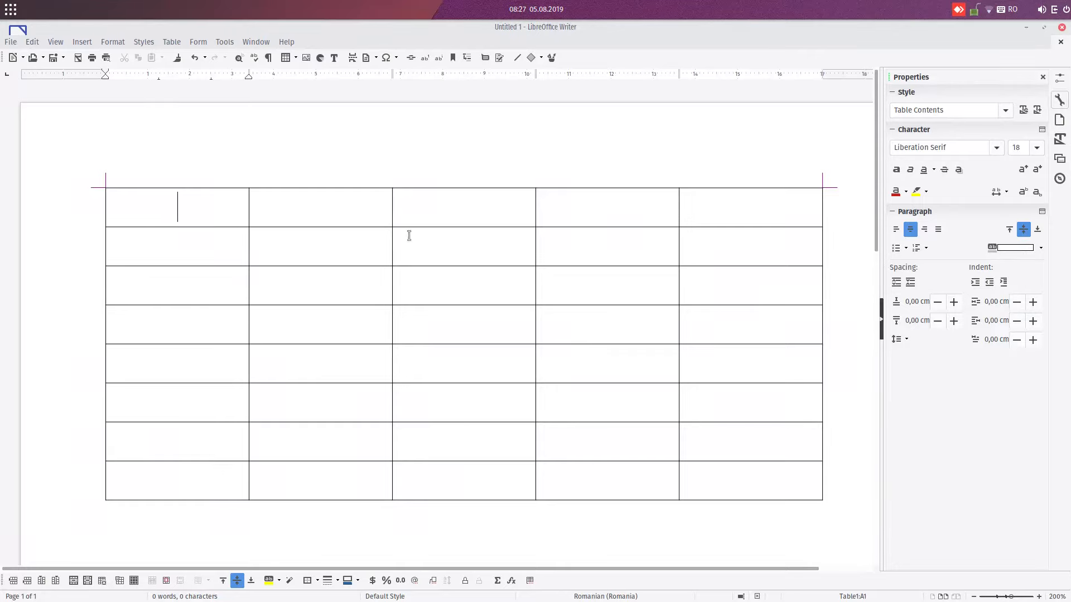
{"action": "type", "text": "dsdsd"}
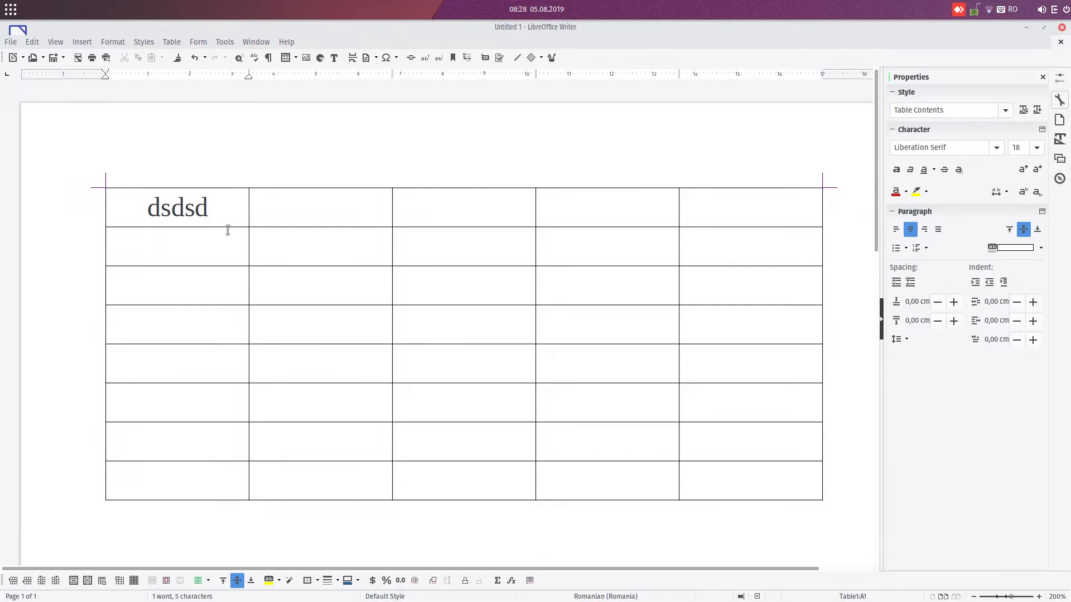
{"action": "left_click", "coordinate": [177, 436]}
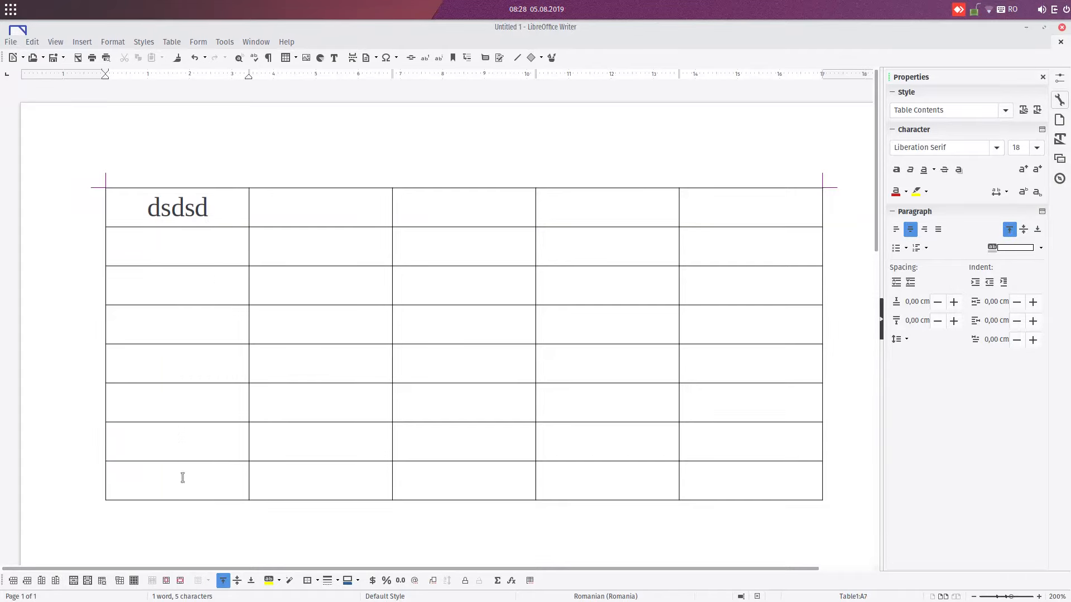
Add the text "dsds" below the table, remove its yellow highlighting and highlight it in red.
{"action": "left_click", "coordinate": [179, 525]}
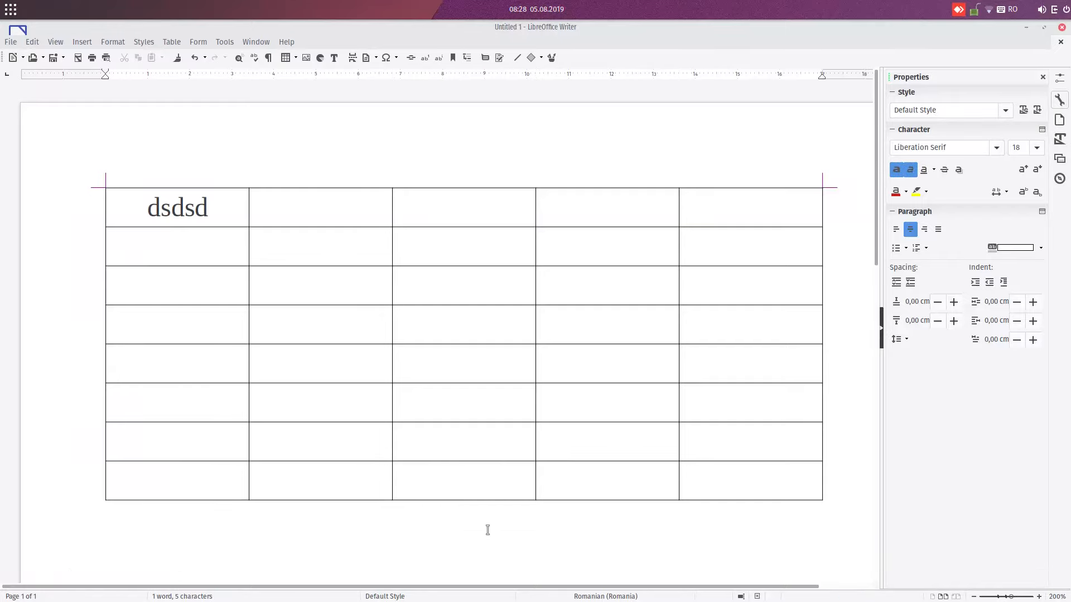
{"action": "type", "text": "dsds"}
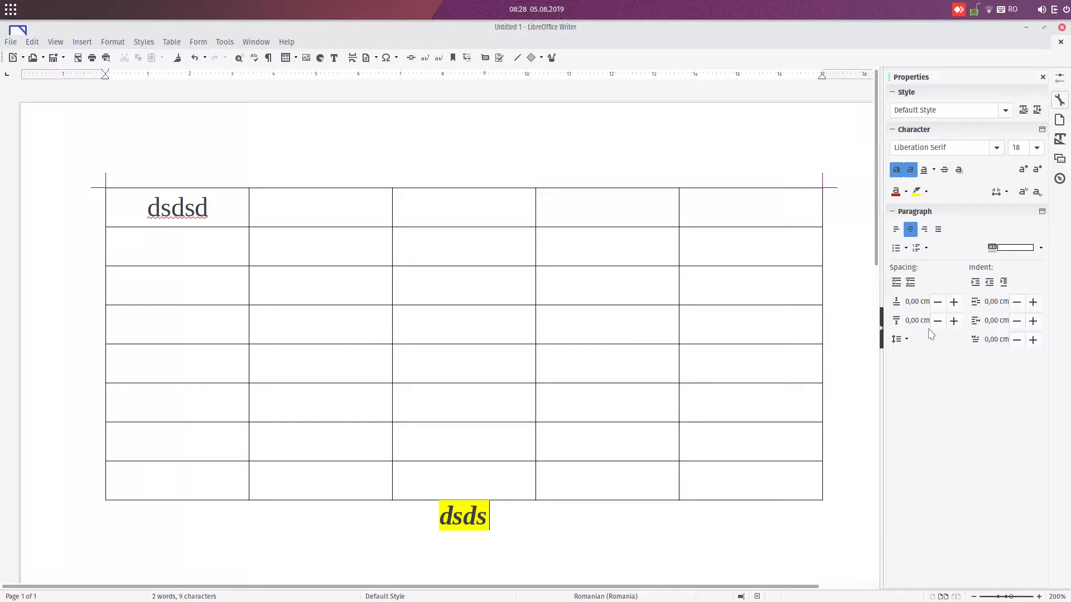
{"action": "left_click", "coordinate": [925, 196]}
{"action": "left_click", "coordinate": [931, 221]}
{"action": "left_click_drag", "start_coordinate": [491, 516], "coordinate": [434, 516]}
{"action": "left_click", "coordinate": [926, 192]}
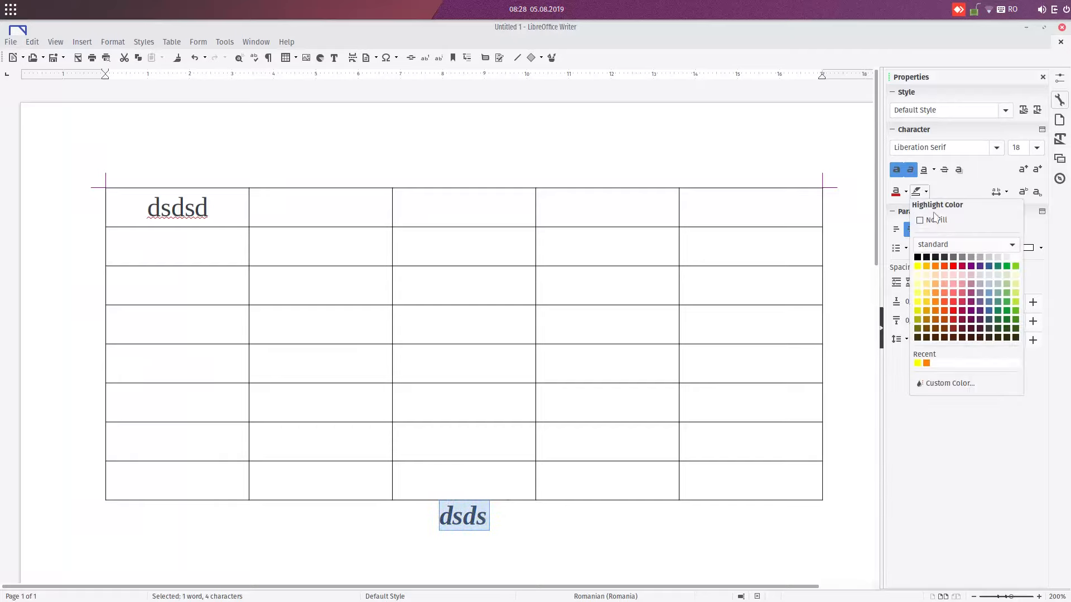
{"action": "left_click", "coordinate": [953, 267]}
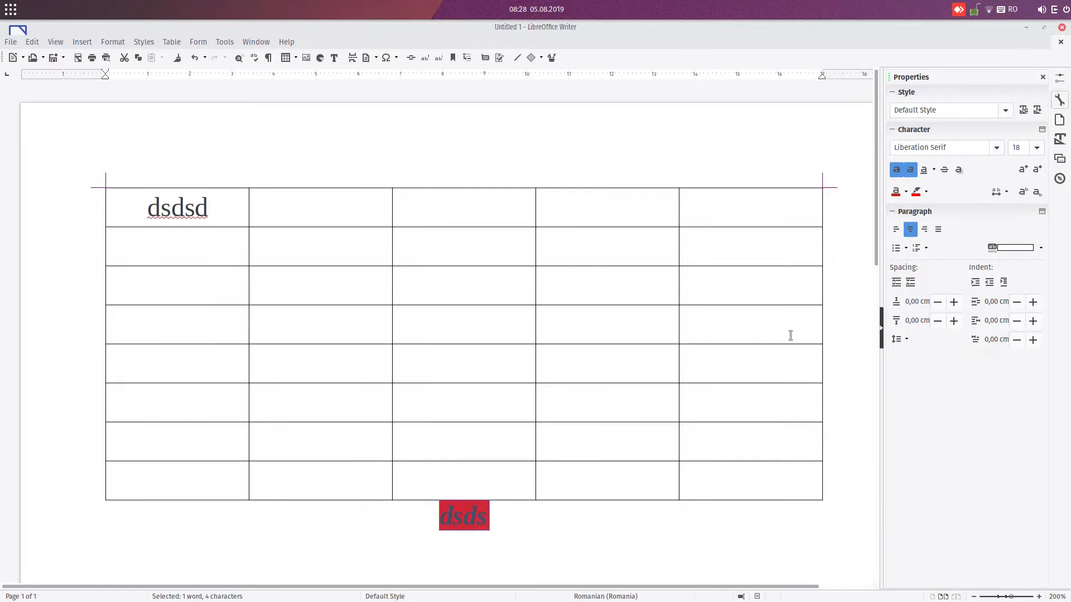
Insert two columns before the table's second column.
{"action": "left_click", "coordinate": [404, 482]}
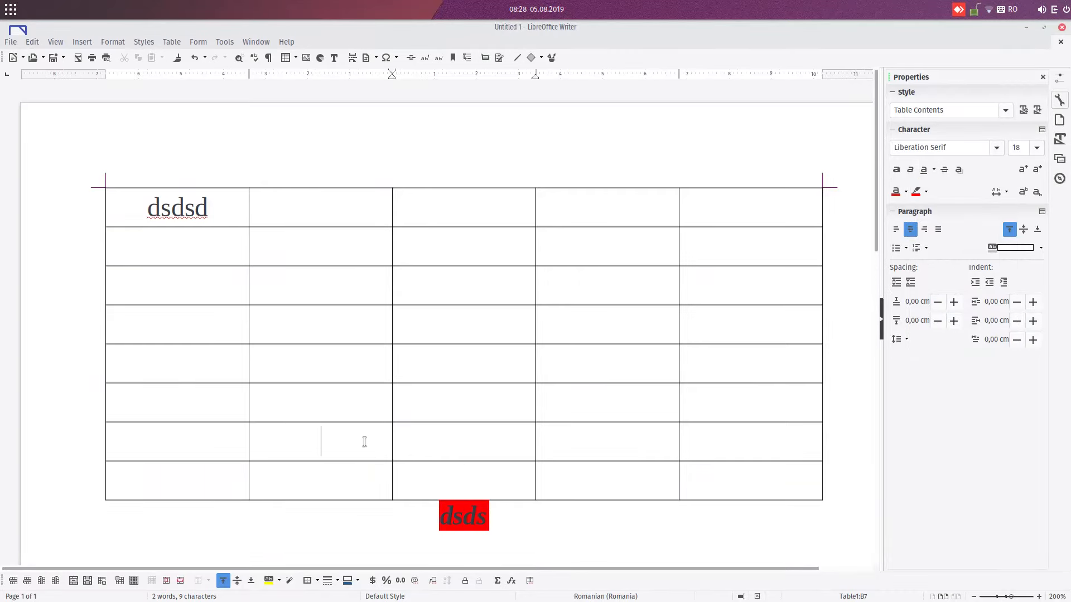
{"action": "left_click", "coordinate": [41, 582]}
{"action": "left_click", "coordinate": [42, 581]}
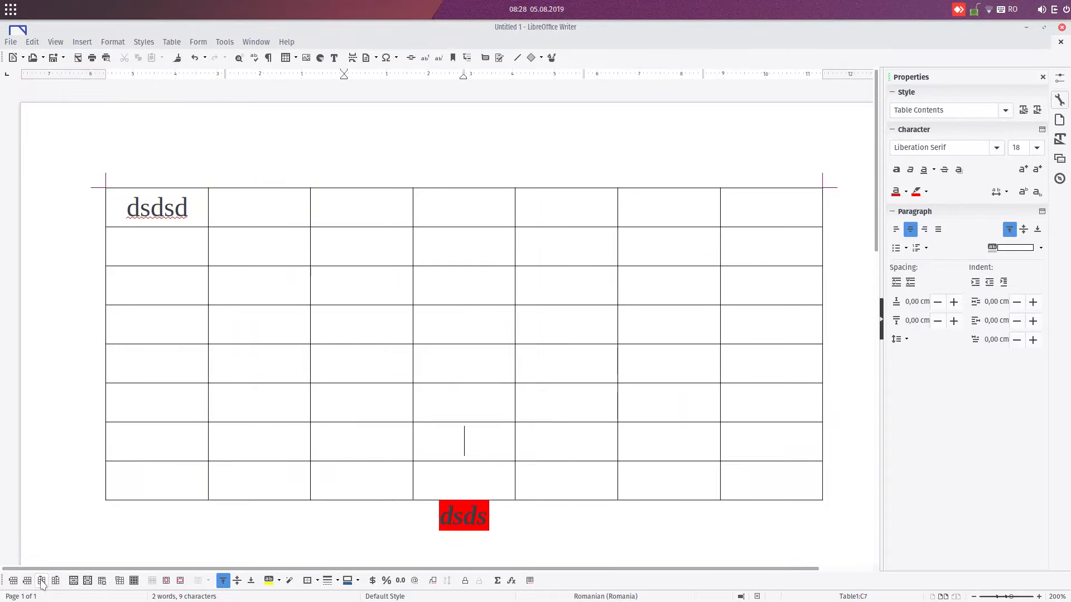
Delete three columns from the middle of the table.
{"action": "left_click", "coordinate": [88, 582]}
{"action": "left_click", "coordinate": [88, 582]}
{"action": "left_click", "coordinate": [88, 582]}
{"action": "left_click", "coordinate": [454, 356]}
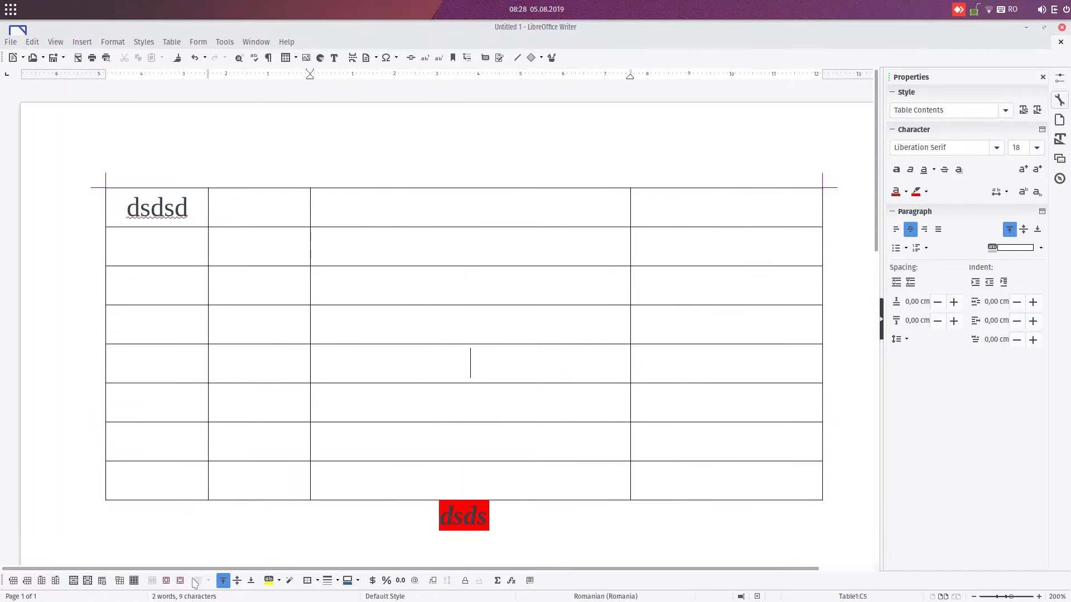
{"action": "left_click", "coordinate": [403, 201]}
{"action": "left_click", "coordinate": [802, 202]}
Switch the user interface layout back to Standard Toolbar.
{"action": "left_click", "coordinate": [62, 43]}
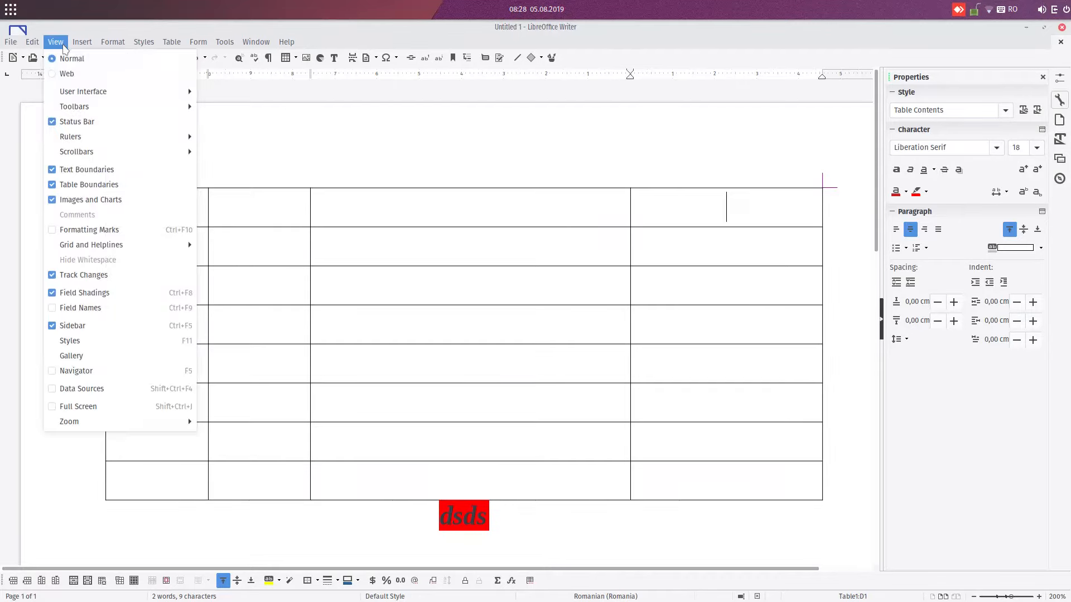
{"action": "mouse_move", "coordinate": [113, 95]}
{"action": "left_click", "coordinate": [240, 92]}
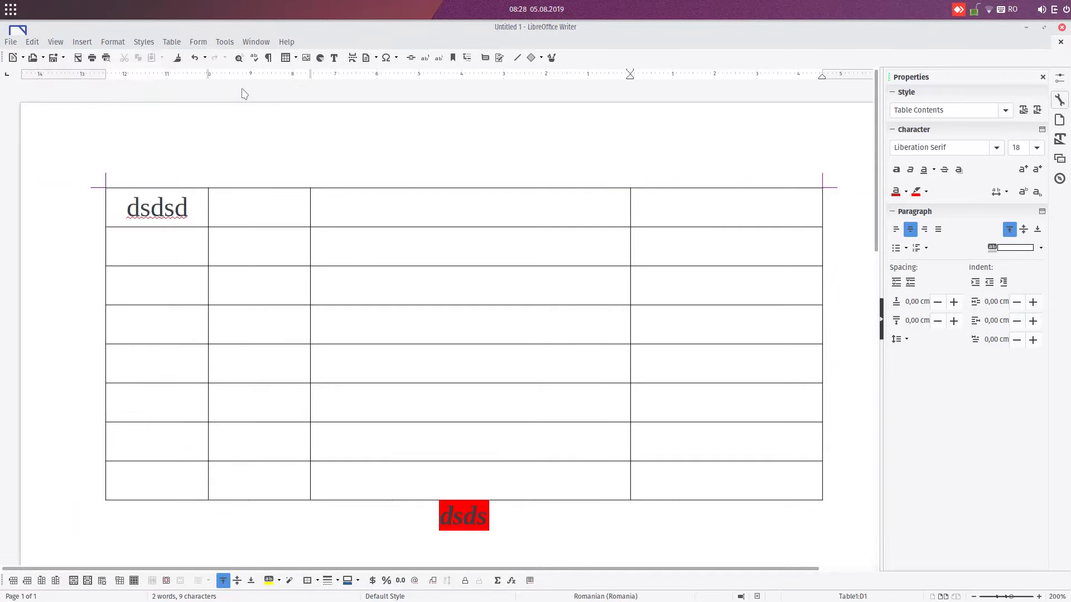
{"action": "left_click", "coordinate": [336, 236]}
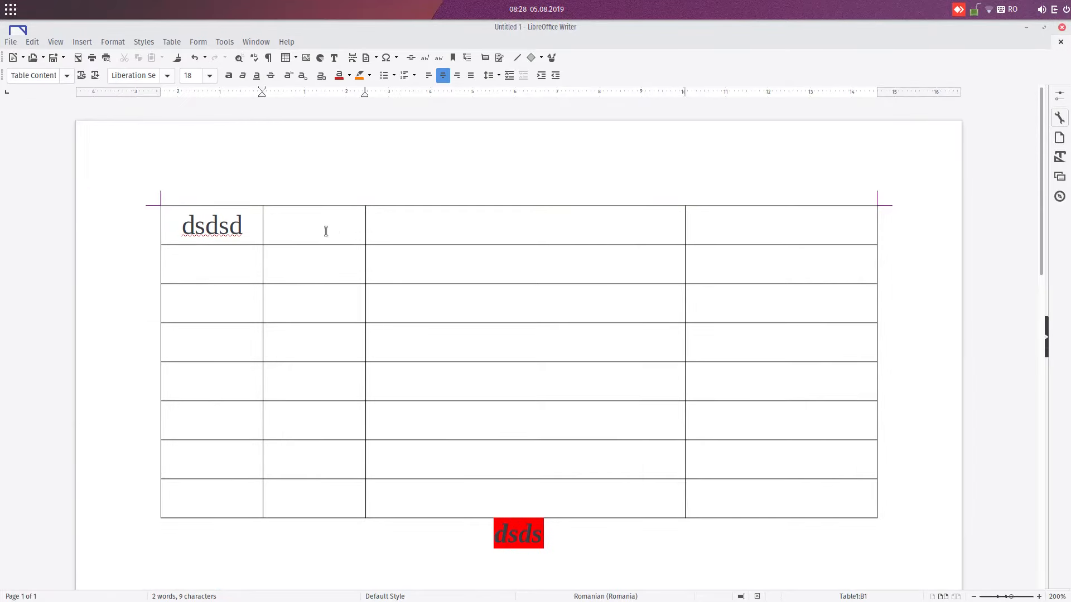
Insert a column before the table's third column.
{"action": "right_click", "coordinate": [422, 231]}
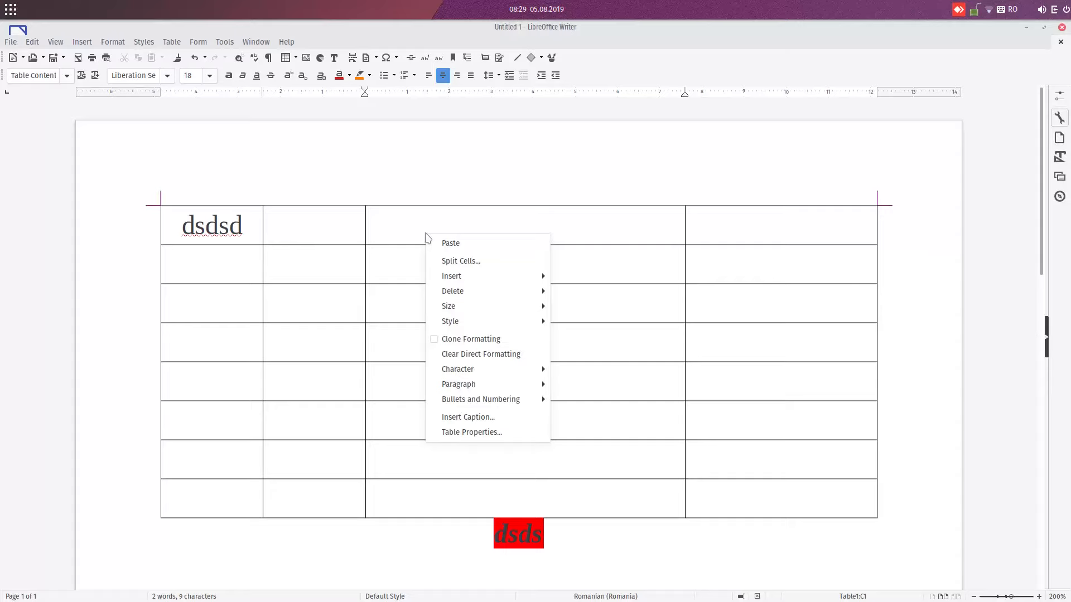
{"action": "left_click", "coordinate": [413, 220]}
{"action": "right_click", "coordinate": [413, 220]}
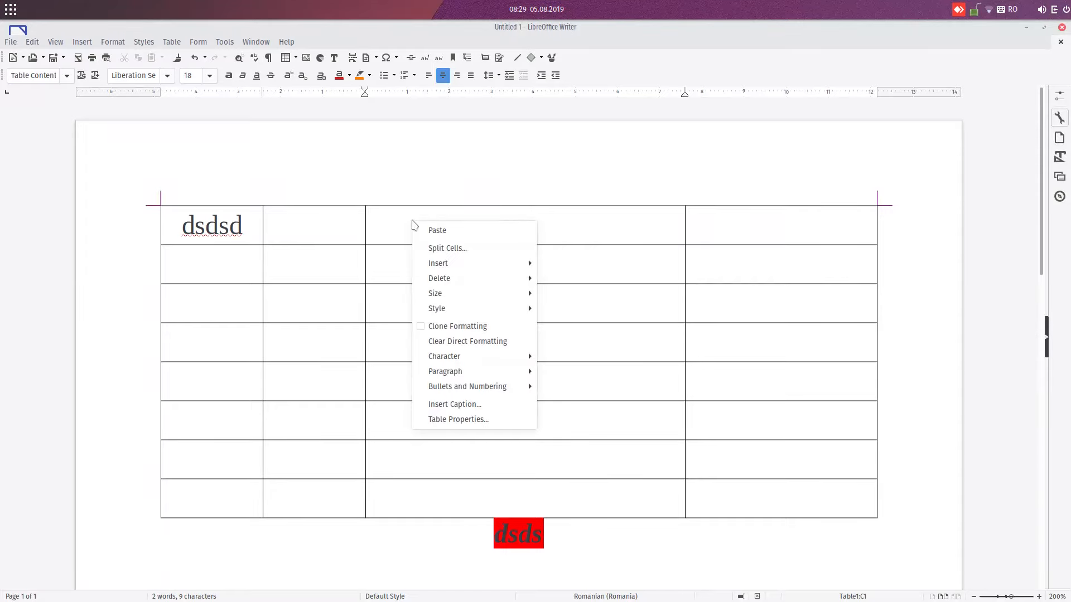
{"action": "mouse_move", "coordinate": [446, 259]}
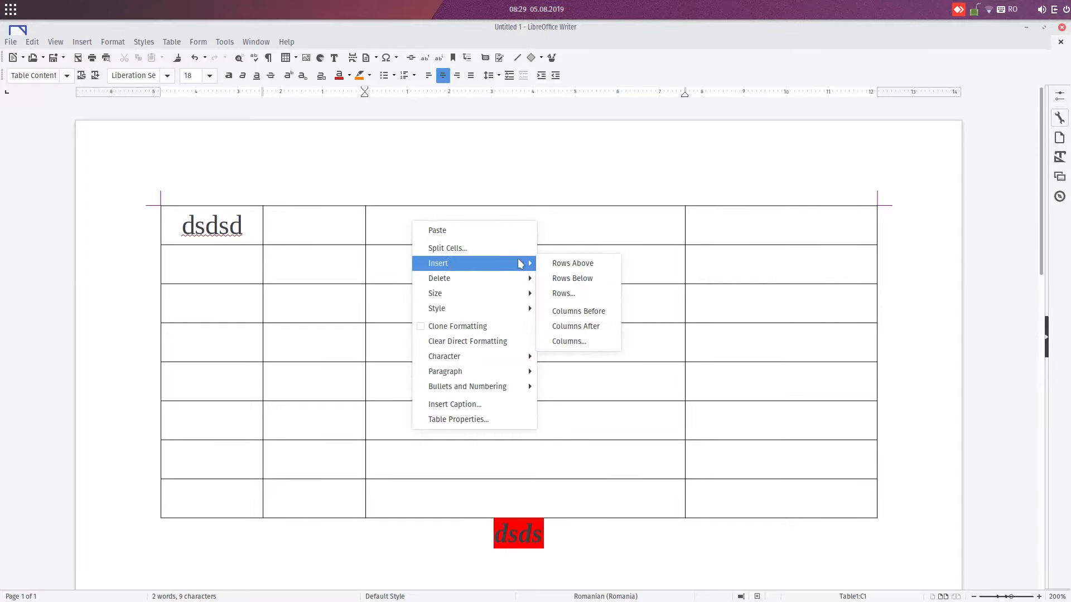
{"action": "left_click", "coordinate": [564, 313]}
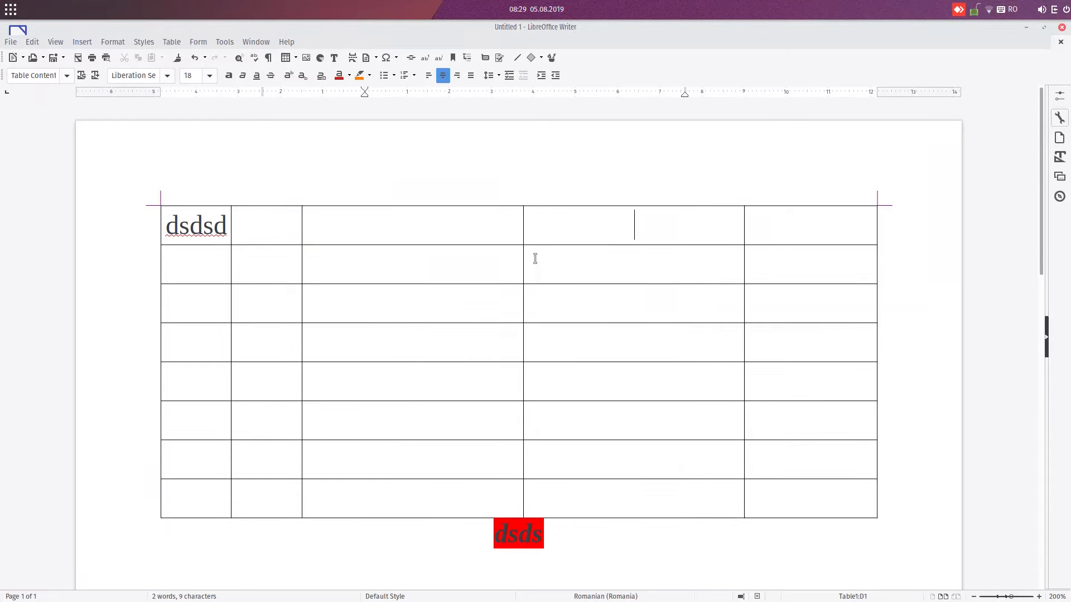
Delete the fourth column of the table.
{"action": "right_click", "coordinate": [542, 229]}
{"action": "mouse_move", "coordinate": [591, 279]}
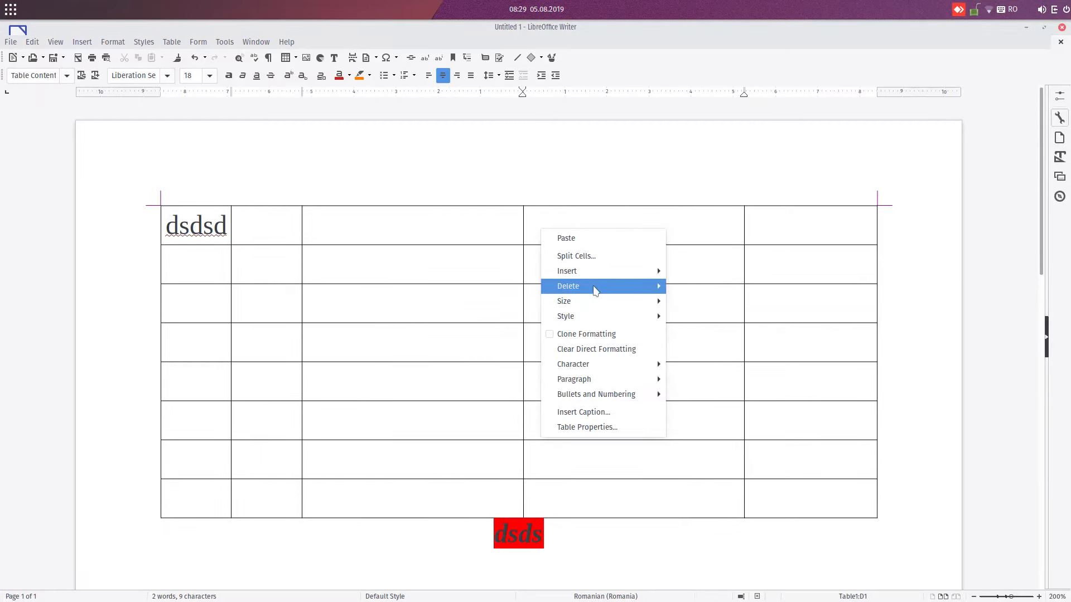
{"action": "left_click", "coordinate": [680, 301]}
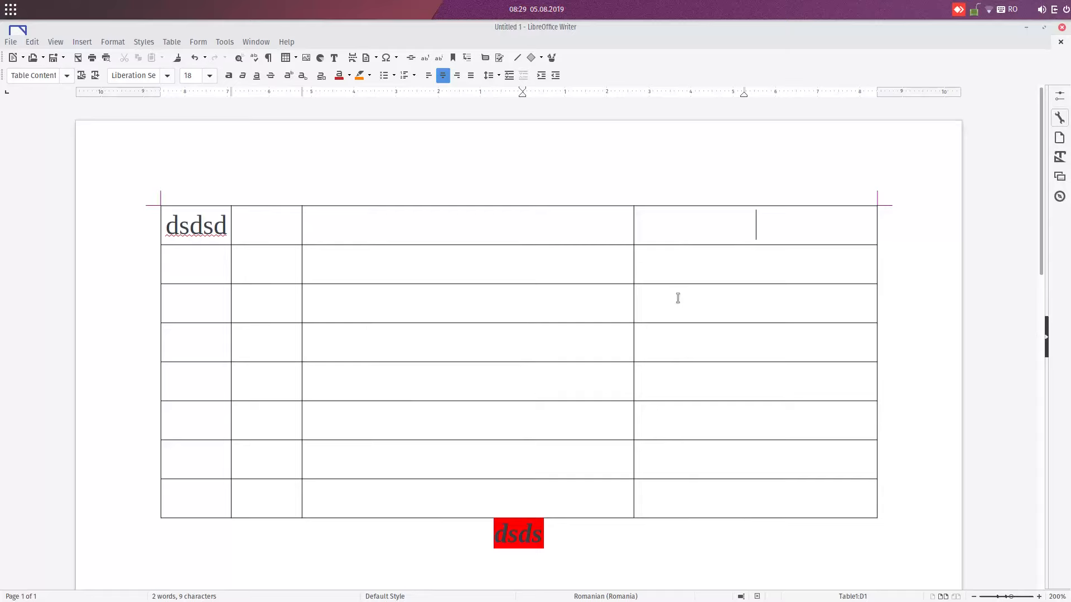
{"action": "left_click", "coordinate": [608, 268]}
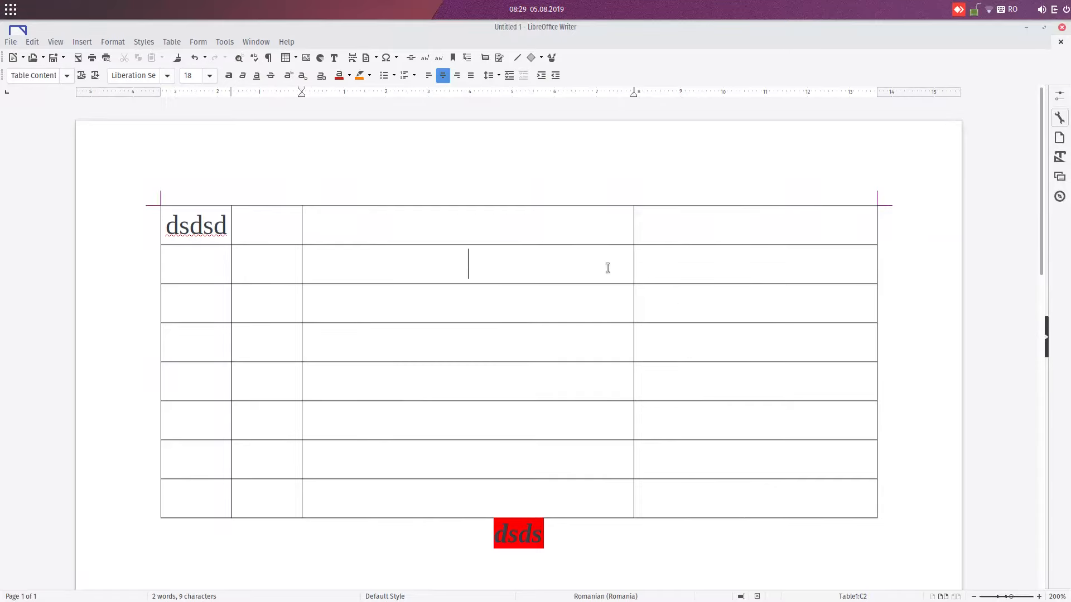
{"action": "left_click", "coordinate": [598, 229]}
Change the user interface layout from Standard Toolbar to Sidebar and place the cursor in the table.
{"action": "left_click", "coordinate": [64, 42]}
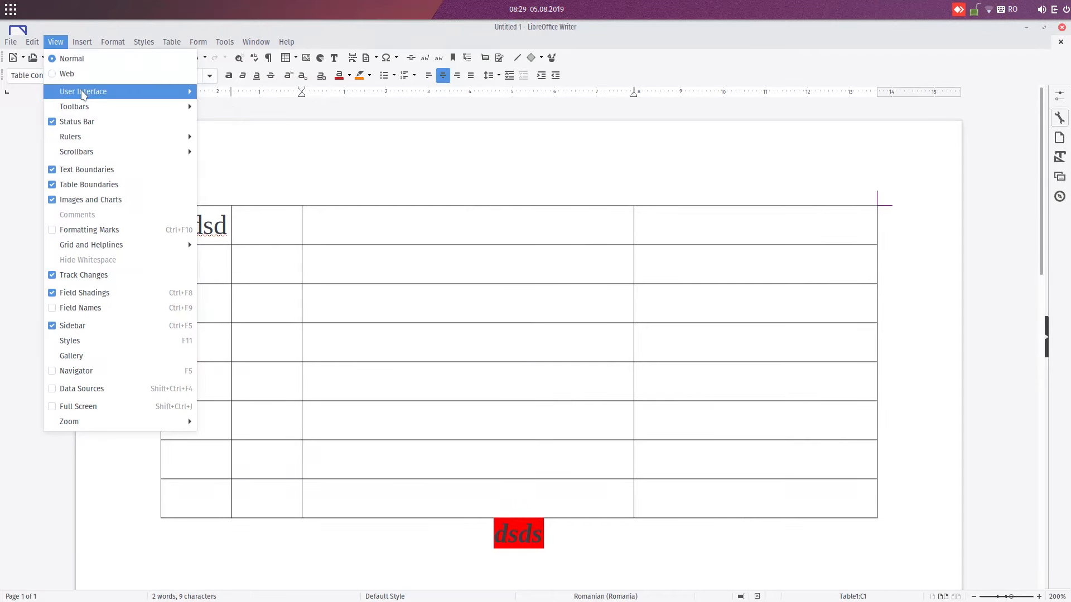
{"action": "mouse_move", "coordinate": [125, 93]}
{"action": "left_click", "coordinate": [228, 122]}
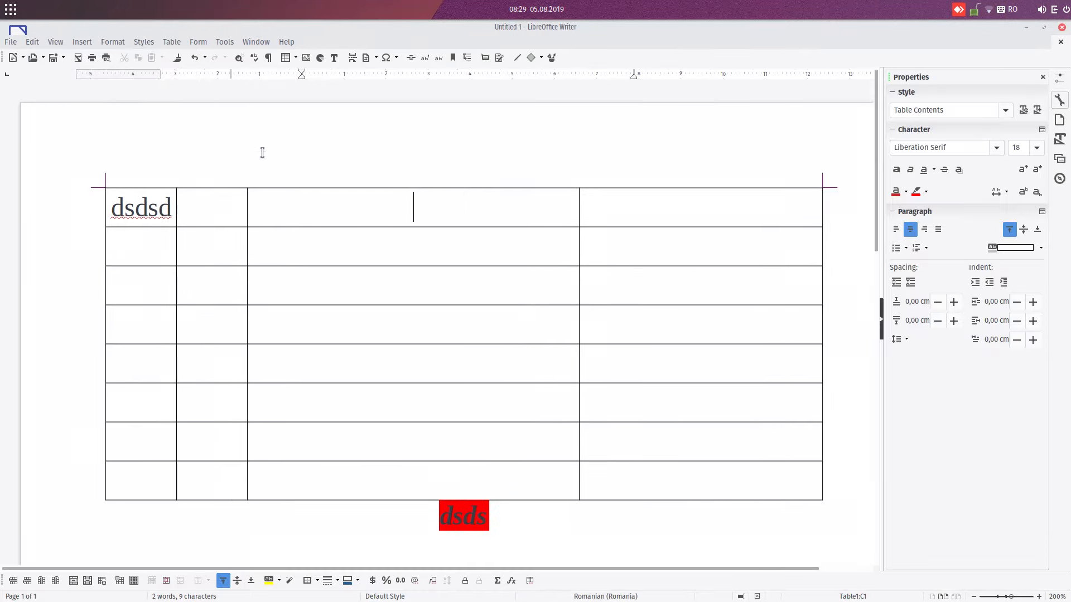
{"action": "left_click", "coordinate": [523, 428]}
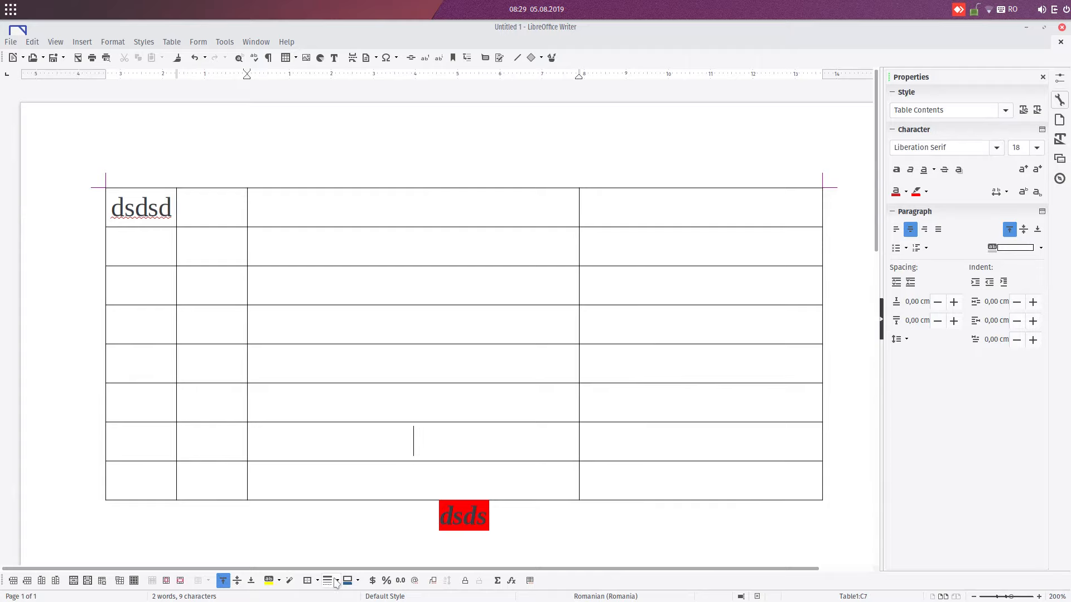
{"action": "left_click", "coordinate": [352, 313]}
{"action": "left_click", "coordinate": [58, 42]}
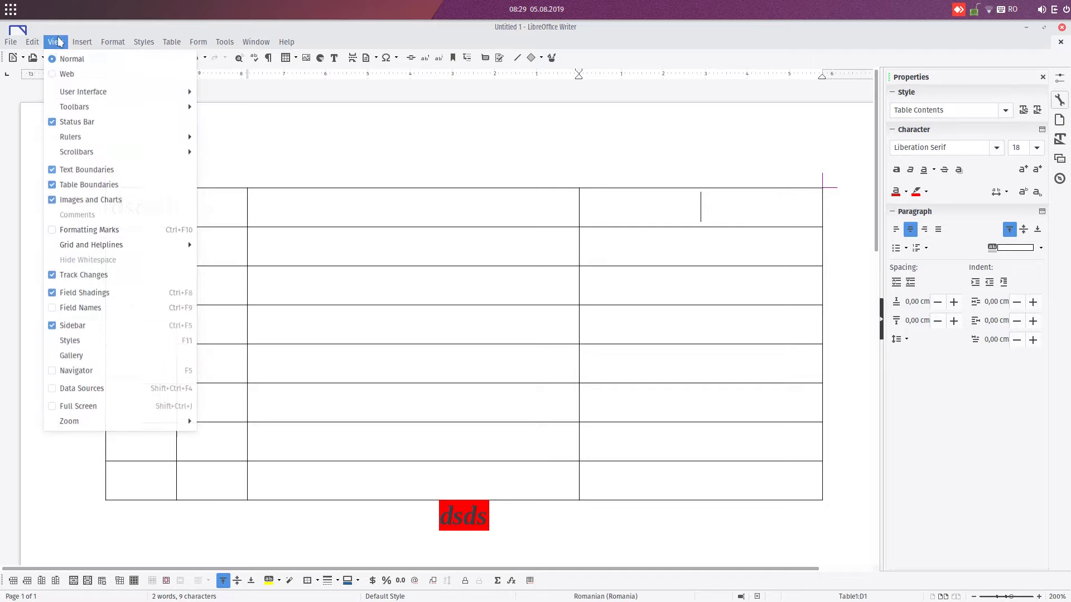
{"action": "mouse_move", "coordinate": [73, 97]}
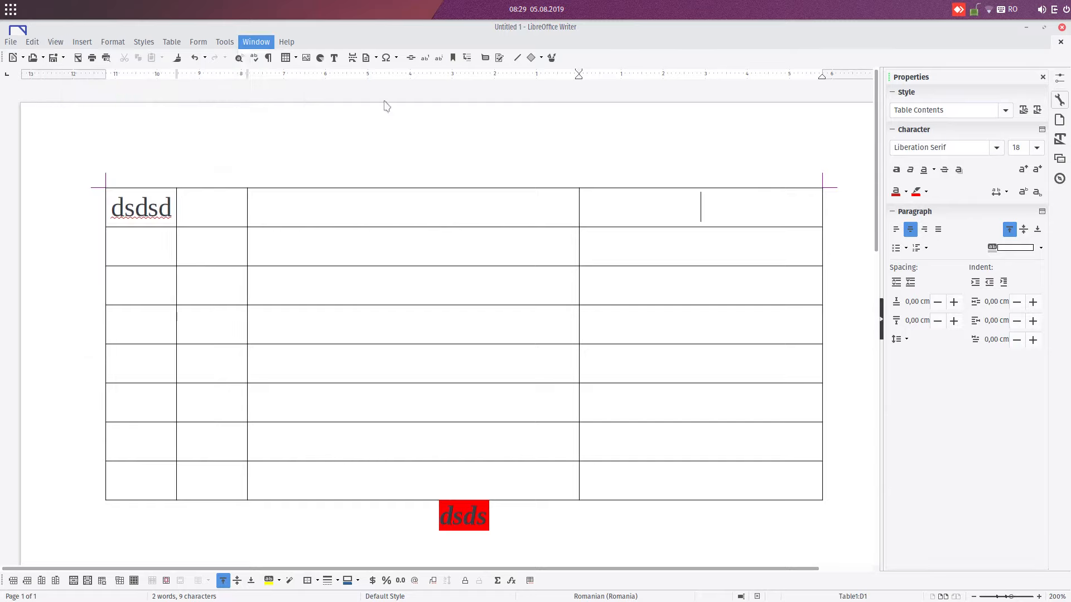
{"action": "left_click", "coordinate": [402, 160]}
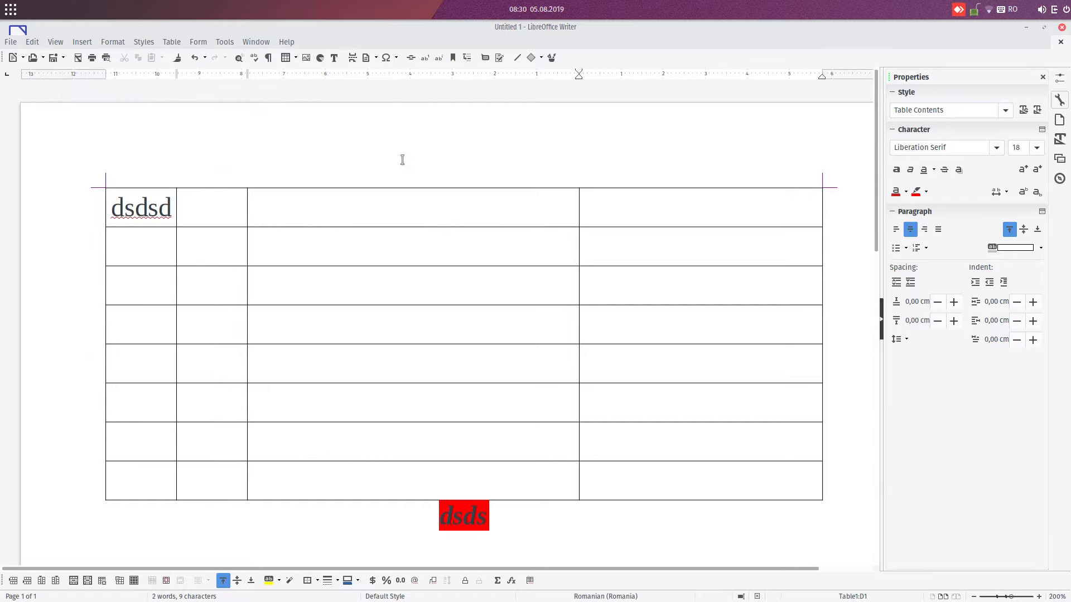
Open the About LibreOffice information to check the program version.
{"action": "left_click", "coordinate": [286, 41]}
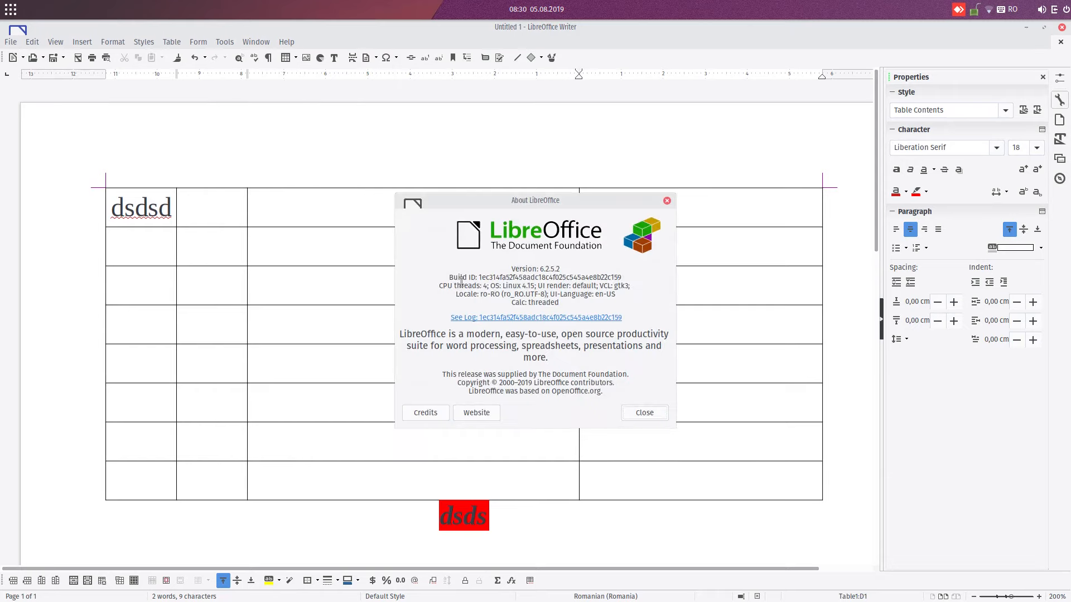